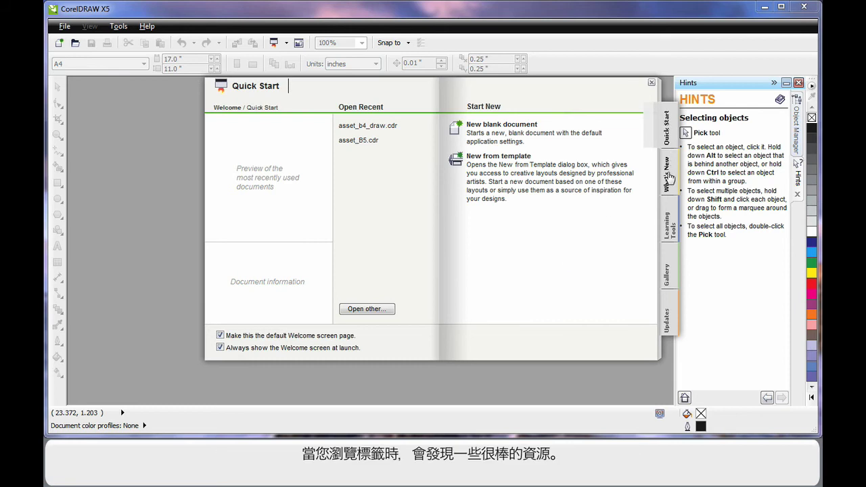
# Browse the Learning Tools and Gallery welcome tabs, then return to the Quick Start page
pyautogui.click(670, 229)
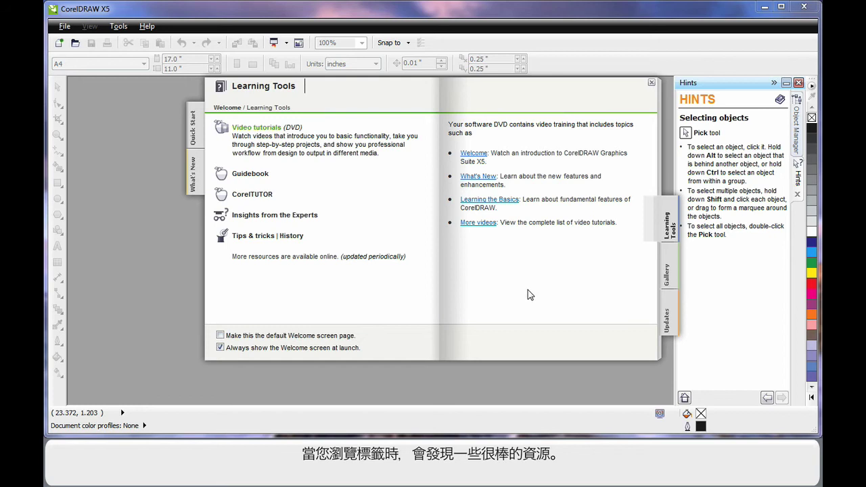
pyautogui.click(668, 276)
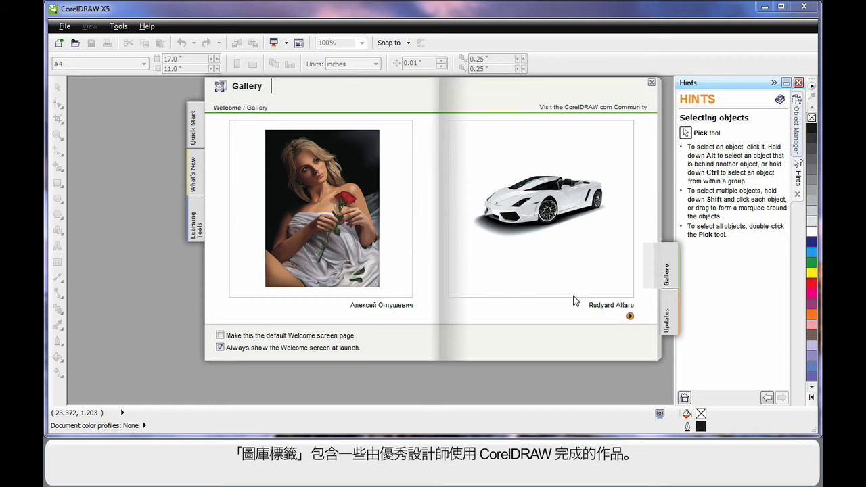
pyautogui.click(193, 132)
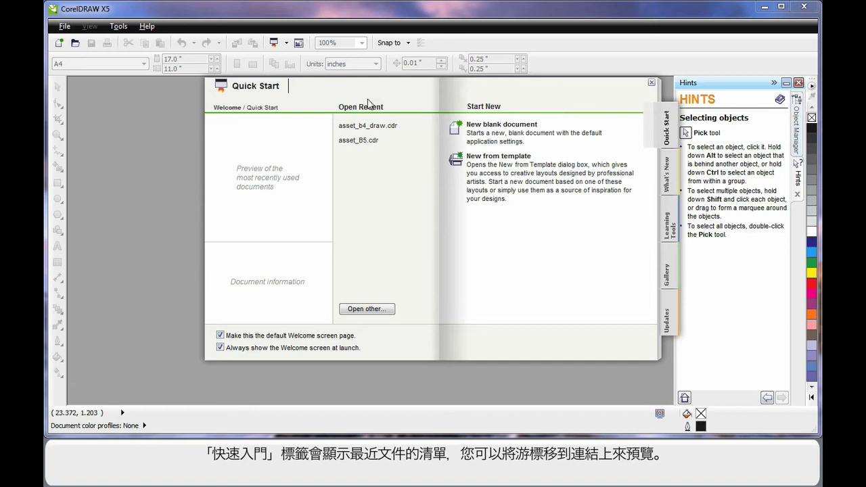
pyautogui.moveTo(371, 129)
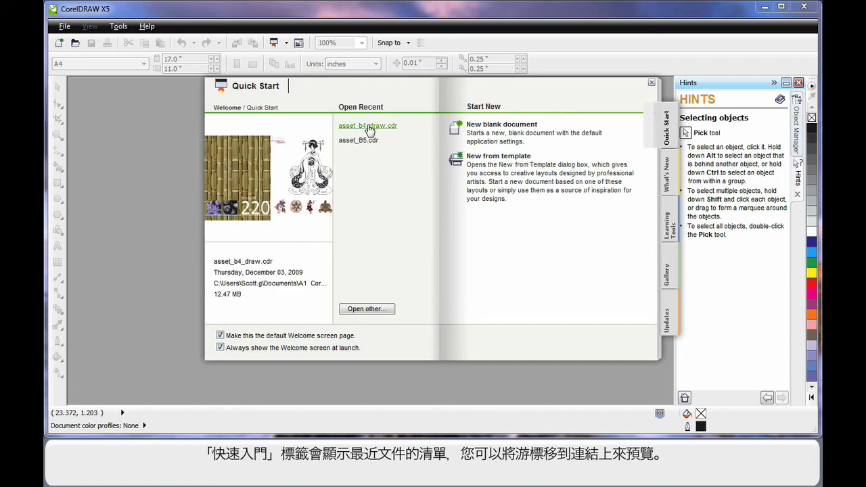
pyautogui.moveTo(366, 145)
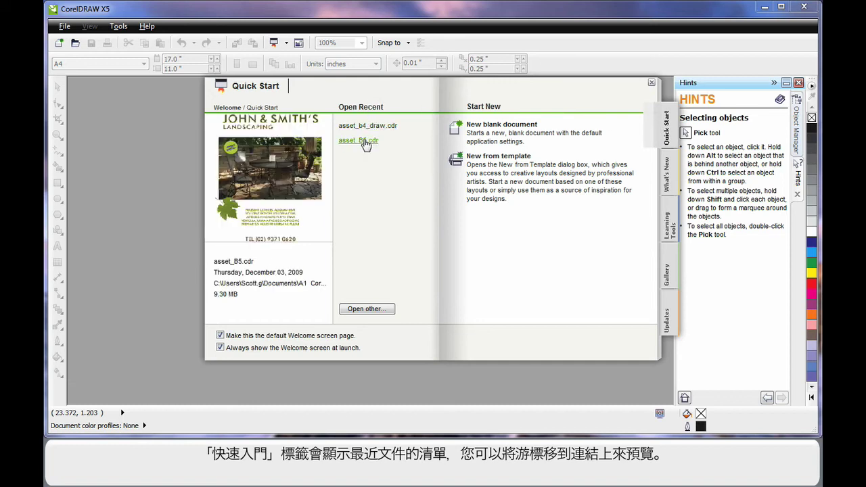
# Create a new blank document, keeping the CorelDRAW default preset destination
pyautogui.click(523, 129)
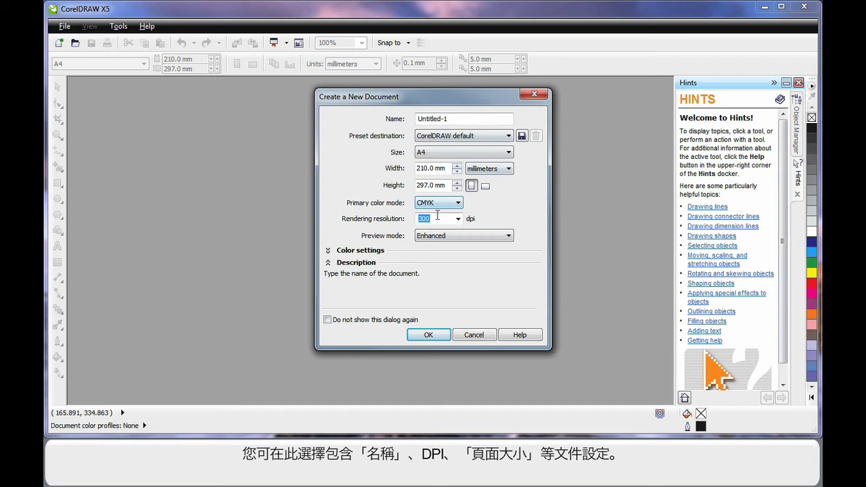
pyautogui.click(509, 136)
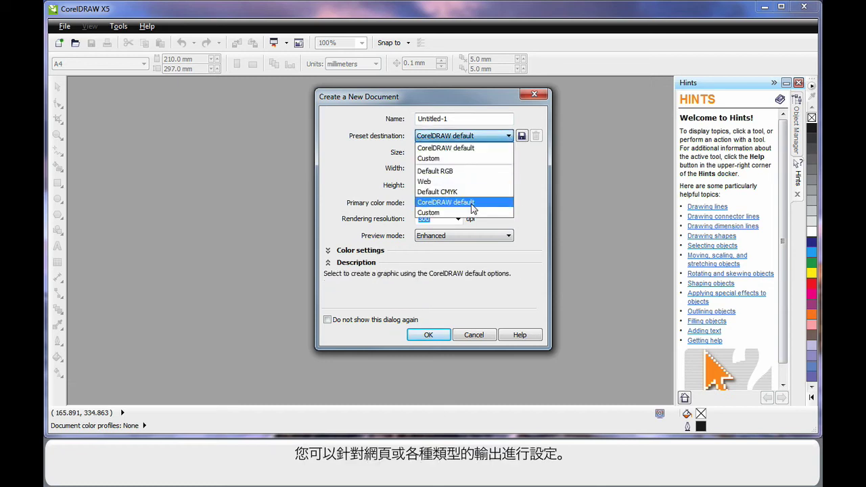
pyautogui.click(535, 187)
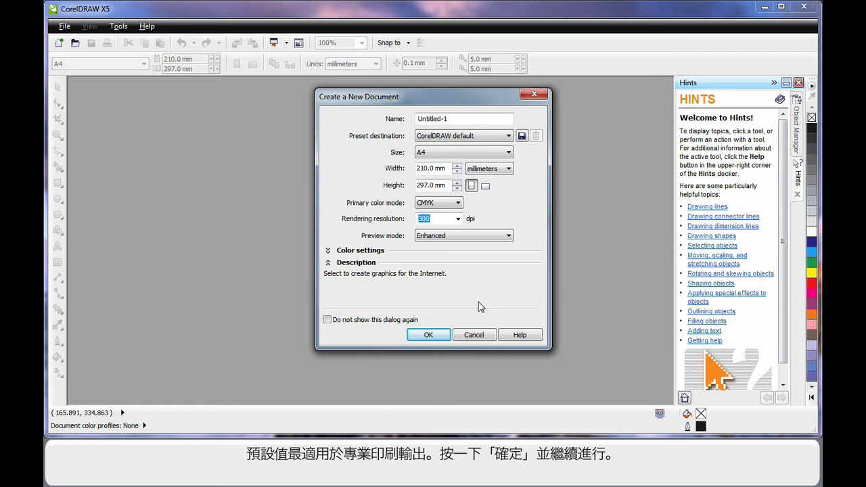
pyautogui.click(428, 336)
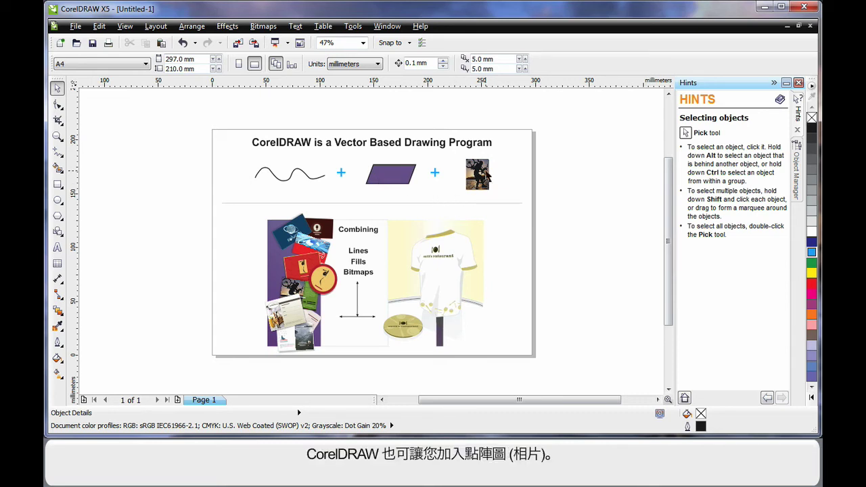
pyautogui.click(477, 174)
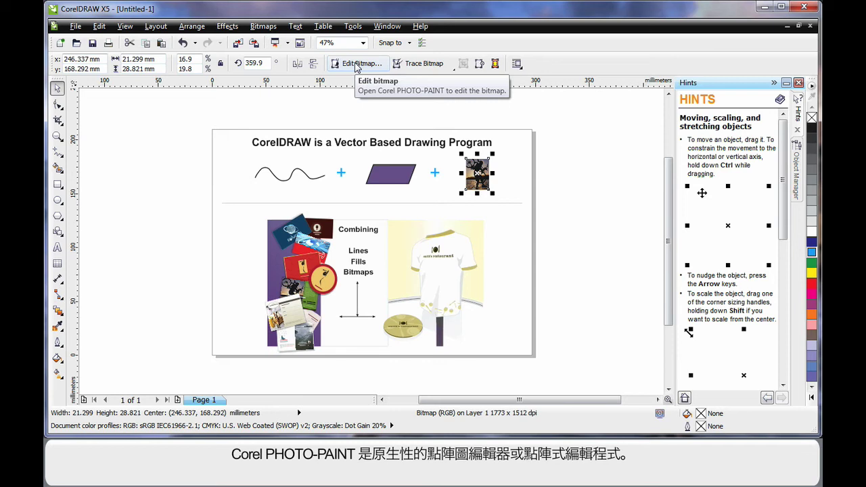
pyautogui.click(542, 283)
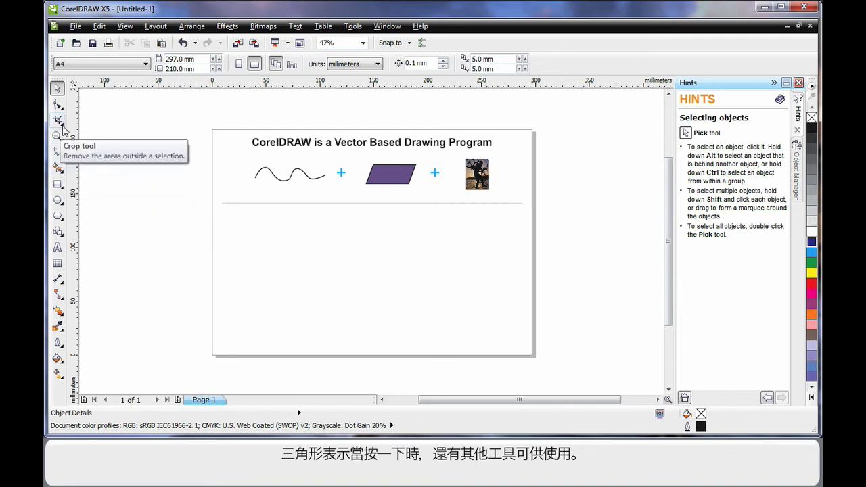
# Open the Crop tool flyout, then the Curve tools flyout
pyautogui.click(61, 125)
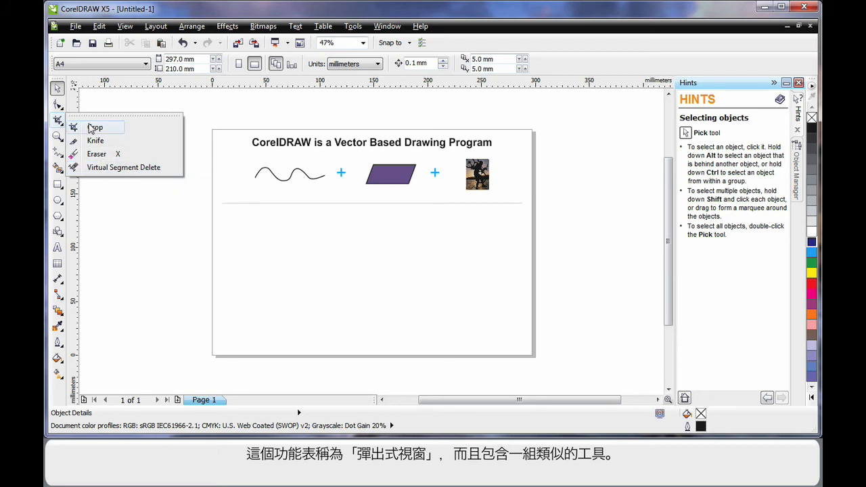
pyautogui.click(61, 155)
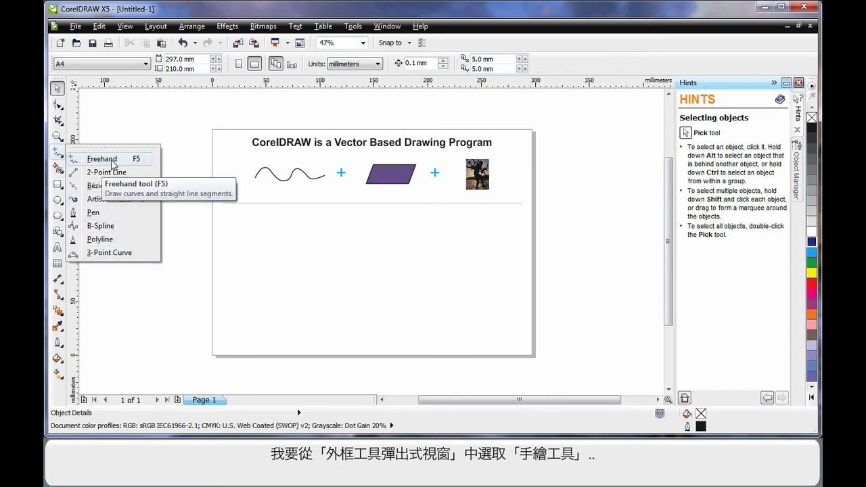
# With the Freehand tool, draw a sloping straight line and a wavy curve across the lower page
pyautogui.click(102, 160)
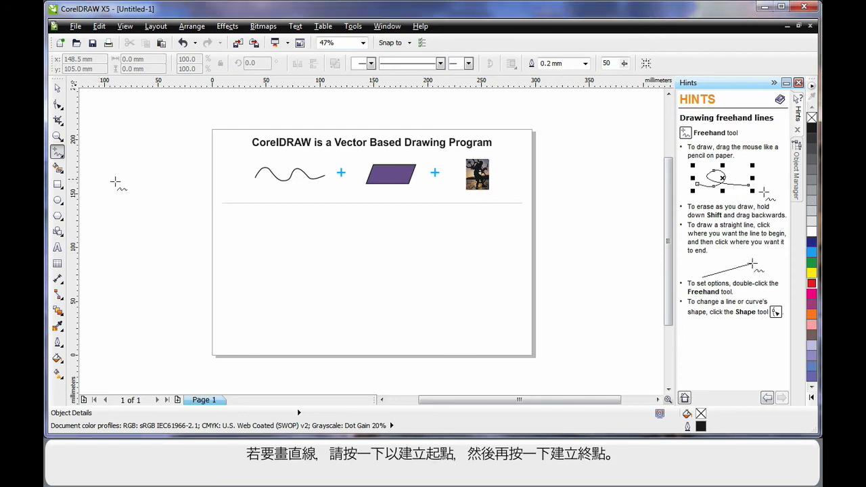
pyautogui.click(229, 220)
pyautogui.click(514, 249)
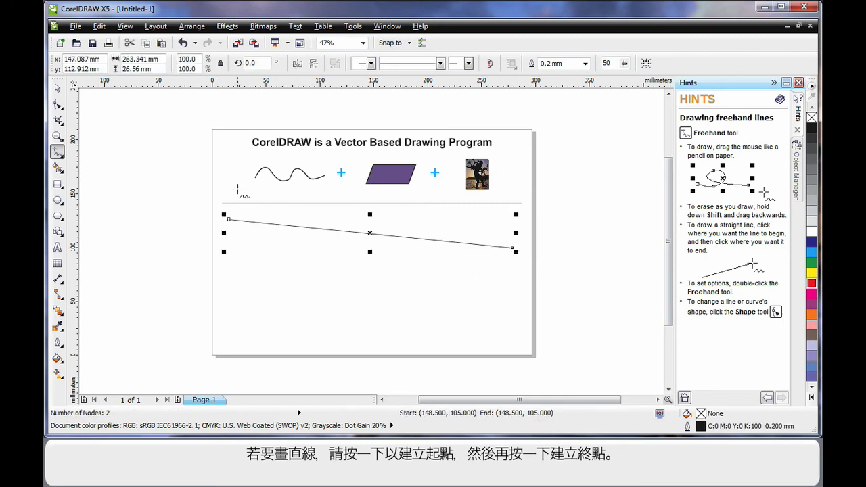
pyautogui.moveTo(223, 338)
pyautogui.mouseDown()
pyautogui.moveTo(233, 304)
pyautogui.moveTo(267, 260)
pyautogui.moveTo(300, 282)
pyautogui.moveTo(325, 328)
pyautogui.moveTo(353, 323)
pyautogui.moveTo(378, 283)
pyautogui.moveTo(414, 285)
pyautogui.moveTo(452, 326)
pyautogui.moveTo(480, 325)
pyautogui.moveTo(499, 310)
pyautogui.mouseUp()
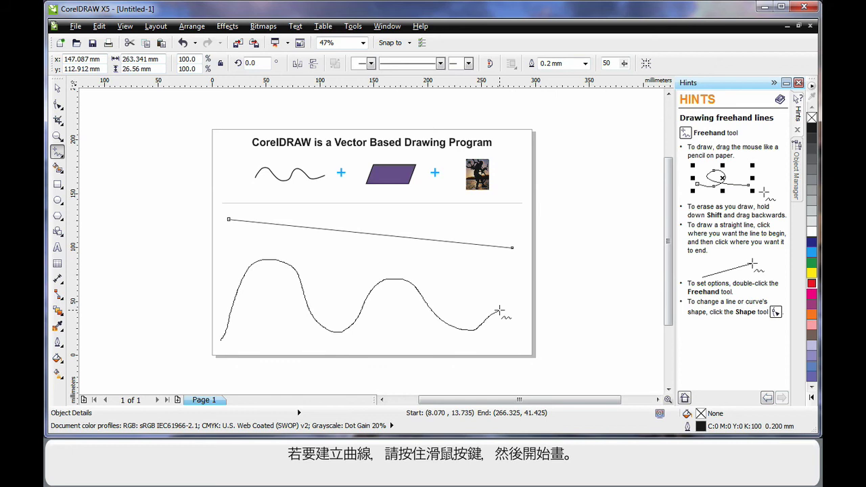
pyautogui.moveTo(499, 310); pyautogui.dragTo(499, 311)
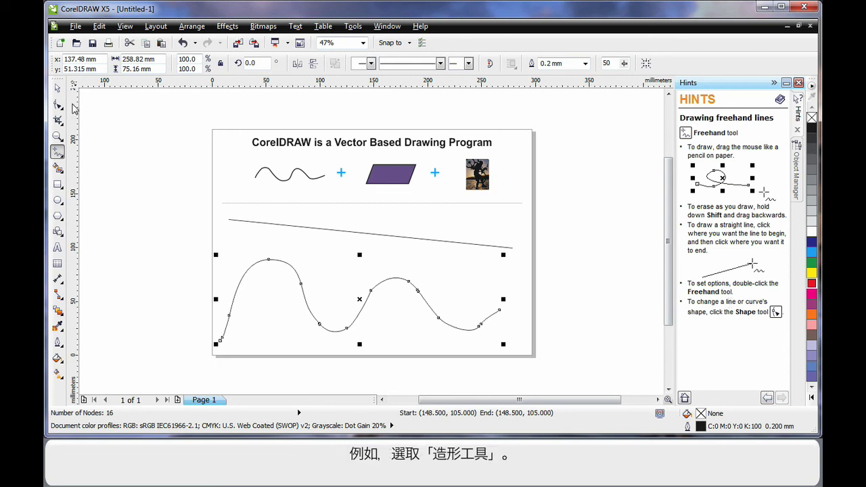
# With the Shape tool, delete a node from the wavy curve and reshape both humps
pyautogui.click(57, 105)
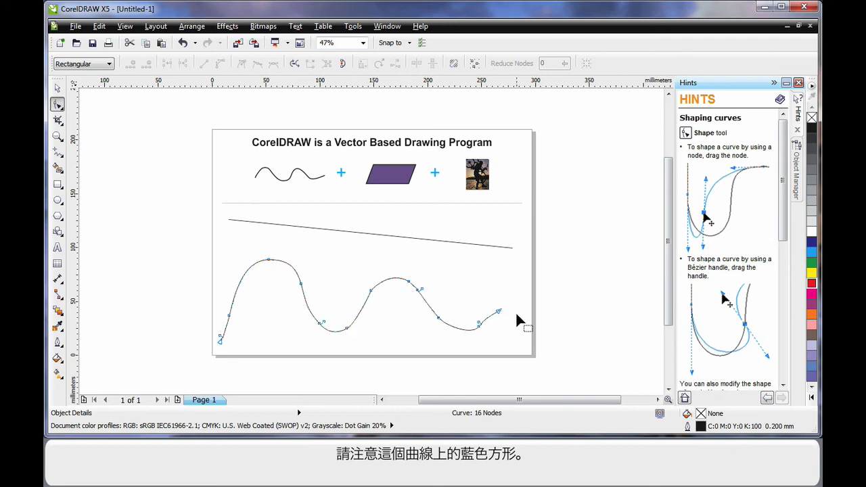
pyautogui.click(371, 291)
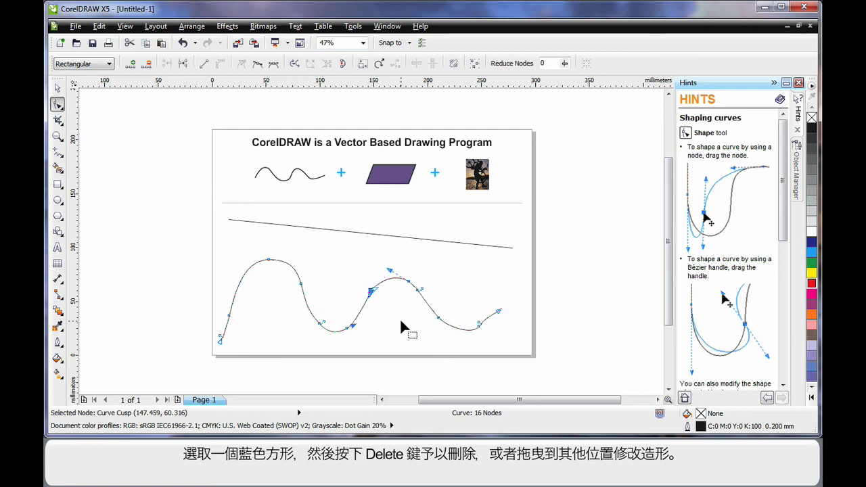
pyautogui.press('Delete')
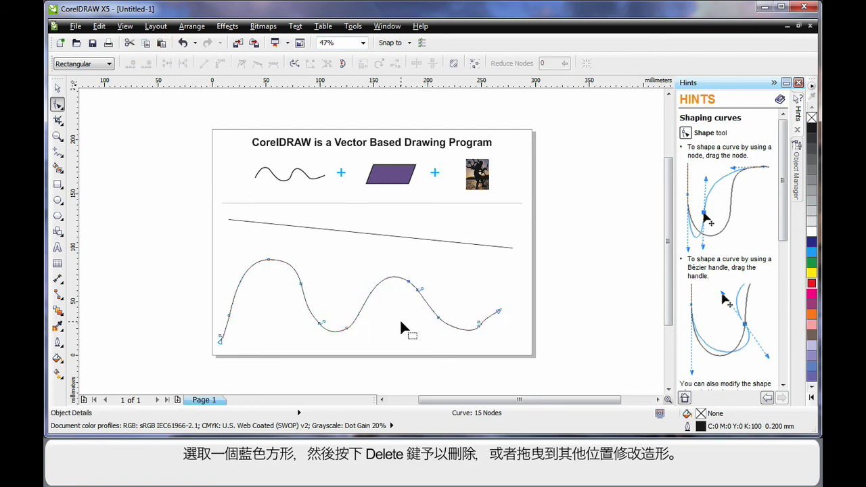
pyautogui.moveTo(269, 264); pyautogui.dragTo(236, 241)
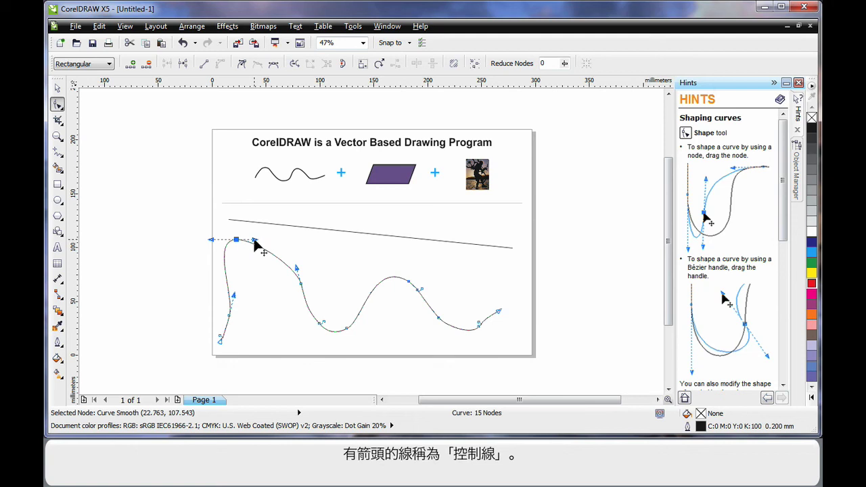
pyautogui.moveTo(256, 240); pyautogui.dragTo(372, 240)
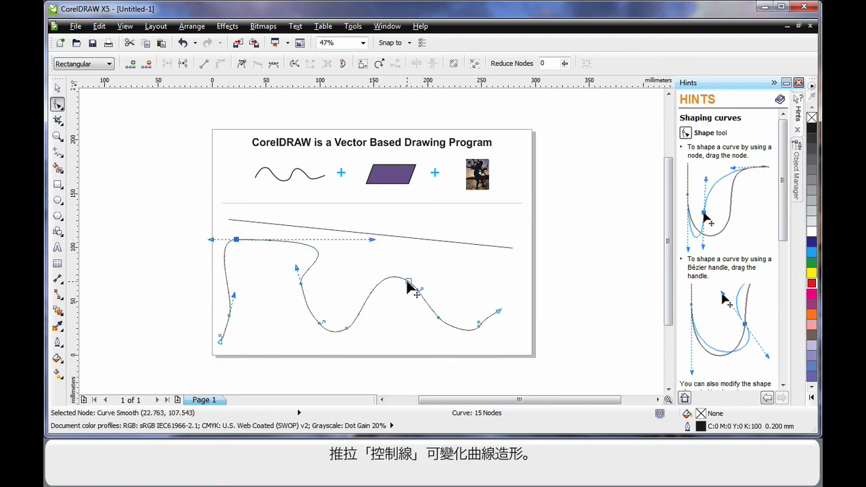
pyautogui.moveTo(408, 283); pyautogui.dragTo(475, 271)
pyautogui.moveTo(421, 265); pyautogui.dragTo(485, 268)
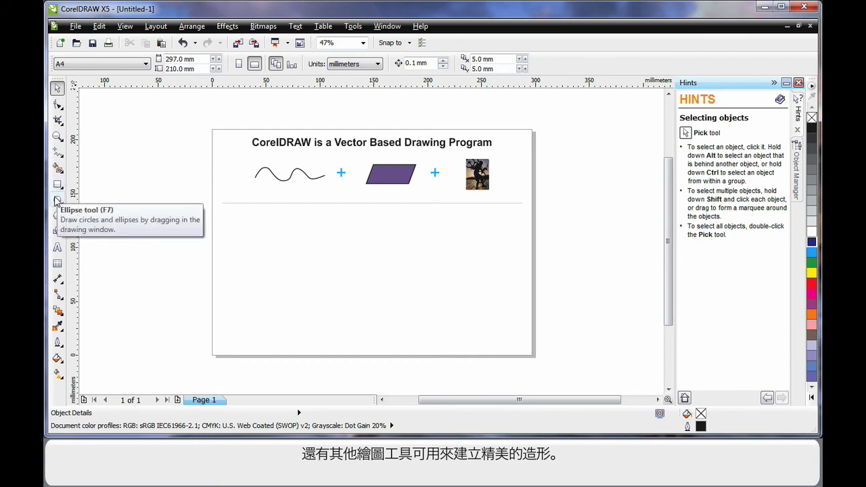
pyautogui.click(58, 200)
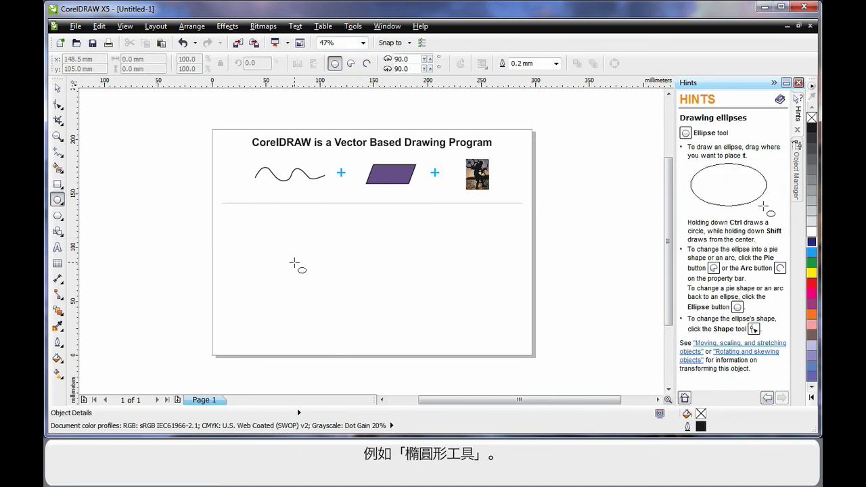
pyautogui.moveTo(293, 234); pyautogui.dragTo(463, 302)
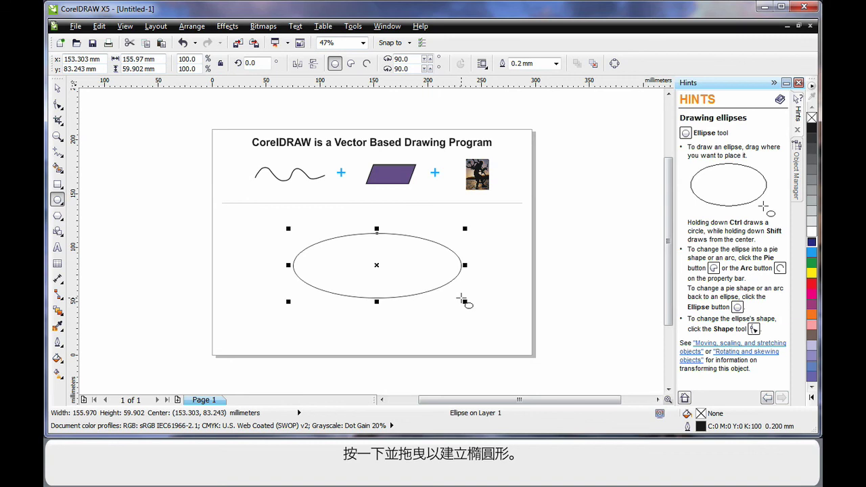
pyautogui.click(58, 88)
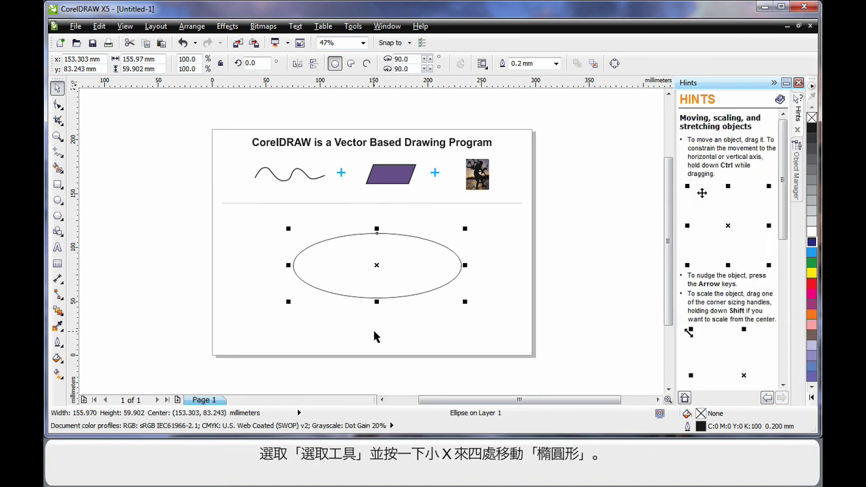
pyautogui.moveTo(377, 265)
pyautogui.mouseDown()
pyautogui.moveTo(324, 254)
pyautogui.moveTo(382, 273)
pyautogui.mouseUp()
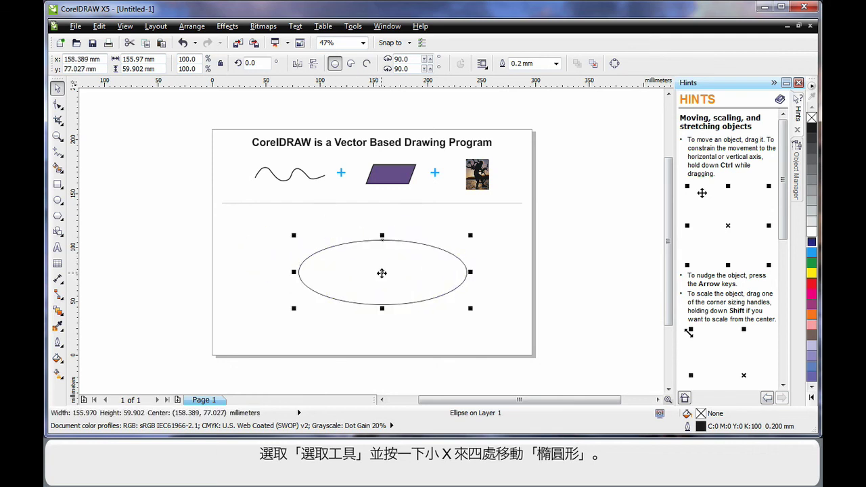
pyautogui.moveTo(471, 308); pyautogui.dragTo(498, 337)
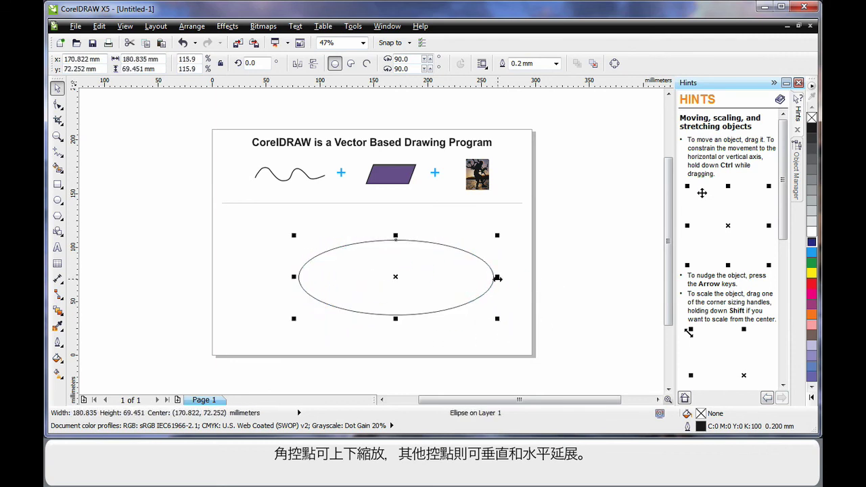
pyautogui.moveTo(498, 278); pyautogui.dragTo(524, 277)
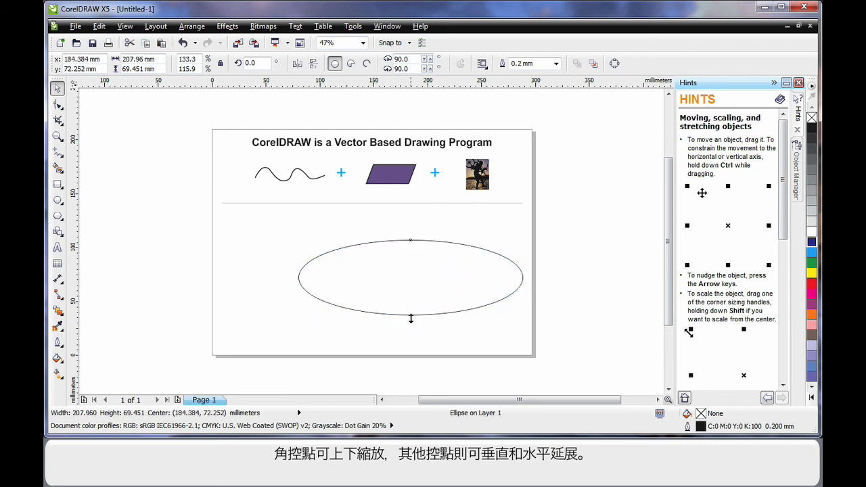
pyautogui.moveTo(412, 315)
pyautogui.mouseDown()
pyautogui.moveTo(413, 275)
pyautogui.moveTo(411, 330)
pyautogui.mouseUp()
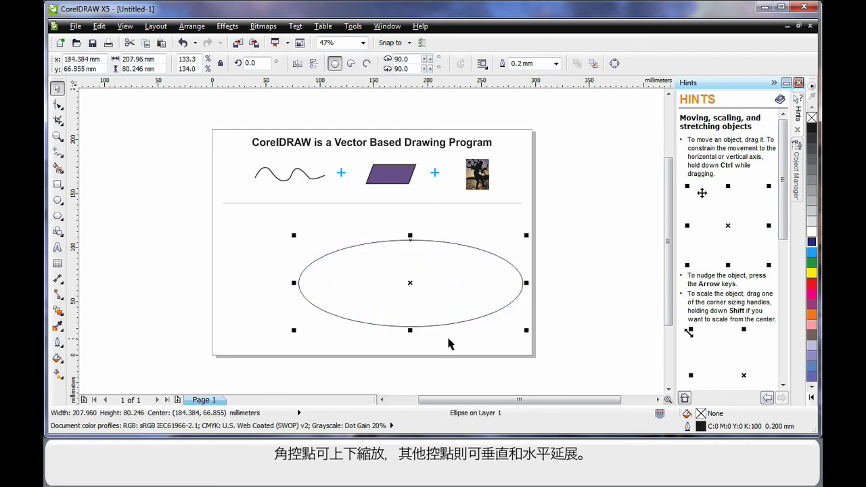
# Delete the practice ellipse and draw a perfect circle in the lower-left of the page
pyautogui.press('Delete')
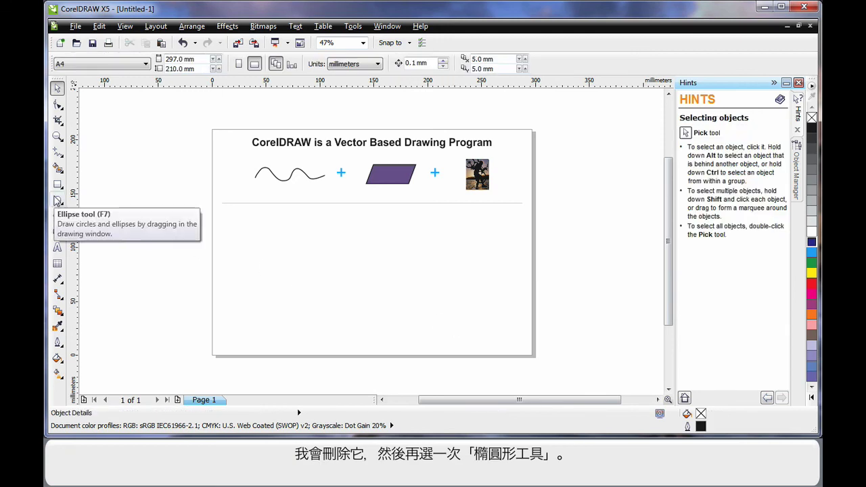
pyautogui.click(58, 200)
pyautogui.moveTo(252, 220)
pyautogui.mouseDown()
pyautogui.moveTo(379, 332)
pyautogui.moveTo(354, 306)
pyautogui.moveTo(376, 274)
pyautogui.moveTo(375, 329)
pyautogui.mouseUp()
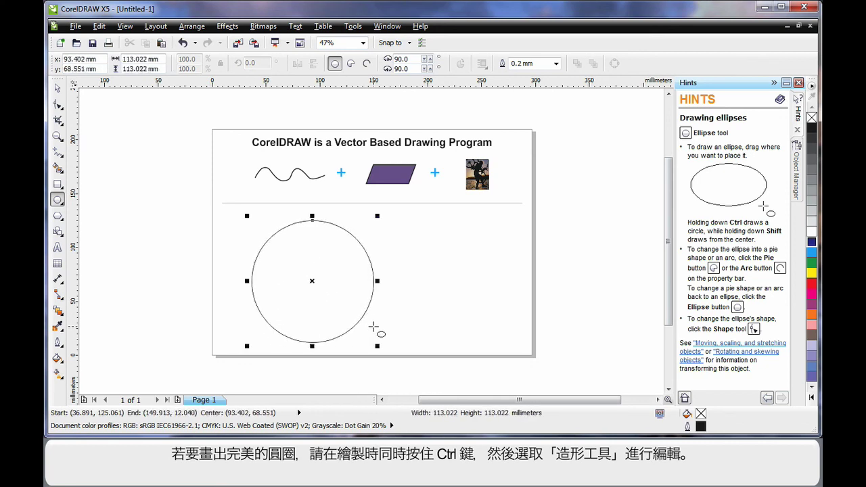
# Drag the circle's node with the Shape tool to turn it into a Pac-Man pie
pyautogui.click(58, 106)
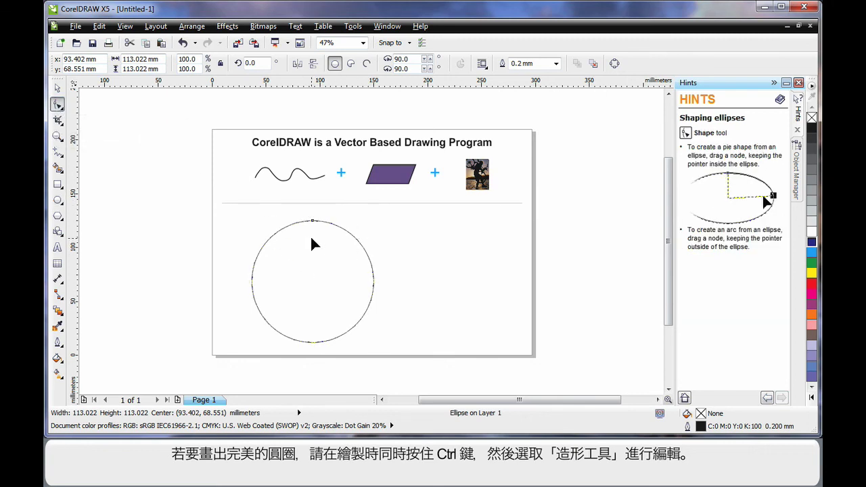
pyautogui.moveTo(312, 222); pyautogui.dragTo(414, 333)
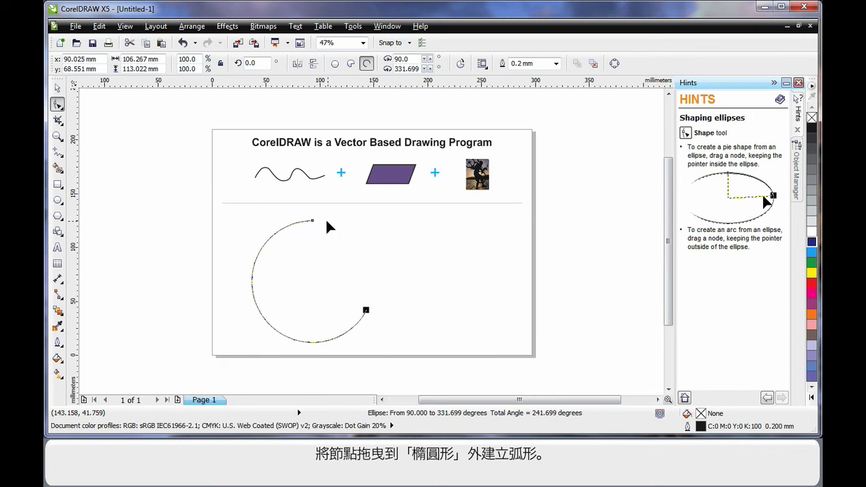
pyautogui.moveTo(312, 220); pyautogui.dragTo(360, 266)
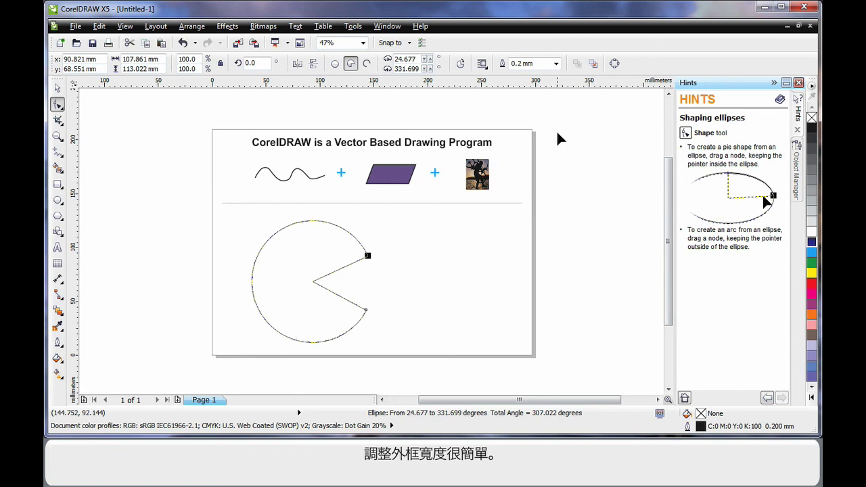
# Give the pie a 2.5 mm outline, a blue fill and a red outline colour
pyautogui.click(555, 63)
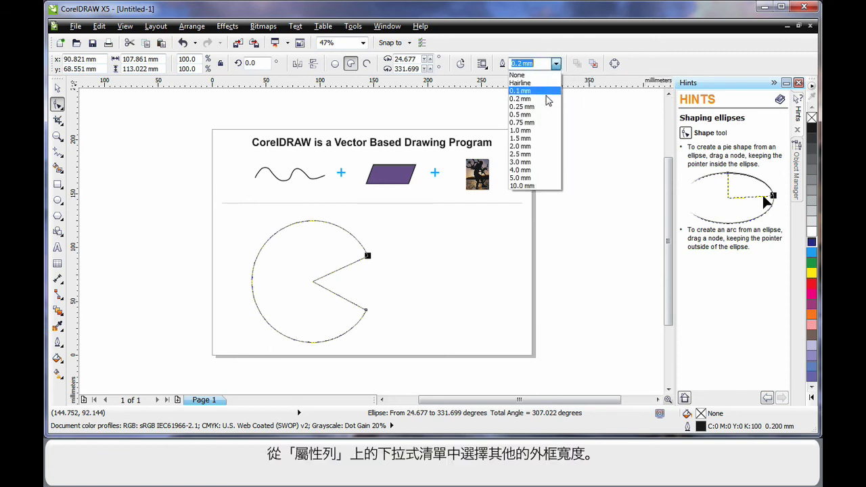
pyautogui.click(539, 154)
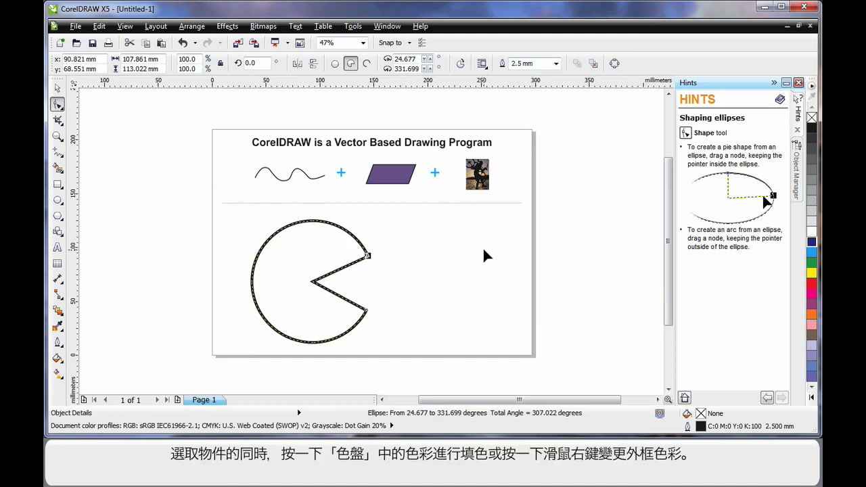
pyautogui.click(813, 254)
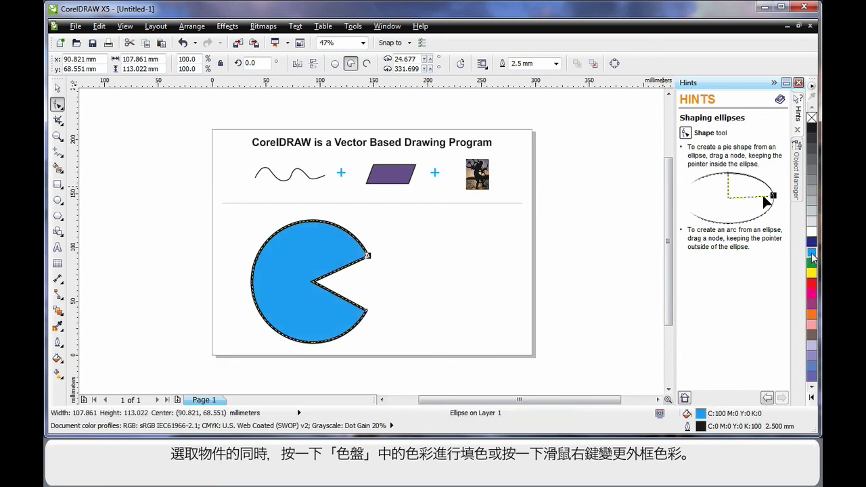
pyautogui.rightClick(812, 285)
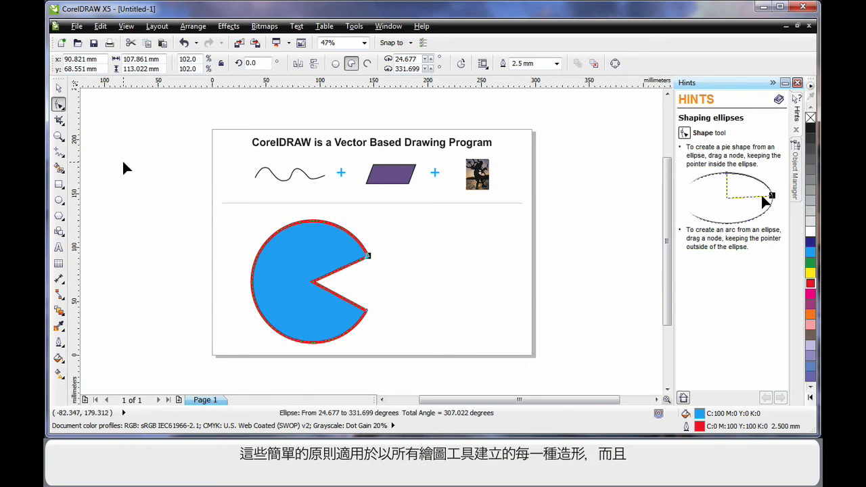
pyautogui.click(59, 185)
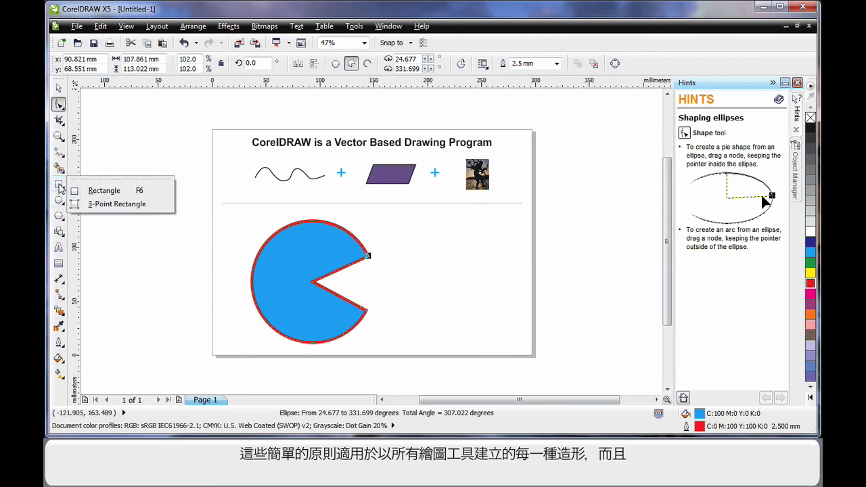
pyautogui.click(59, 218)
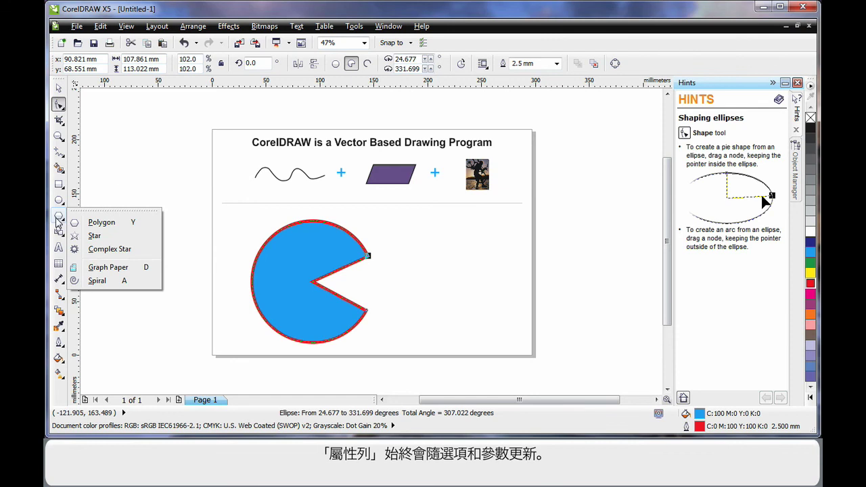
pyautogui.click(71, 222)
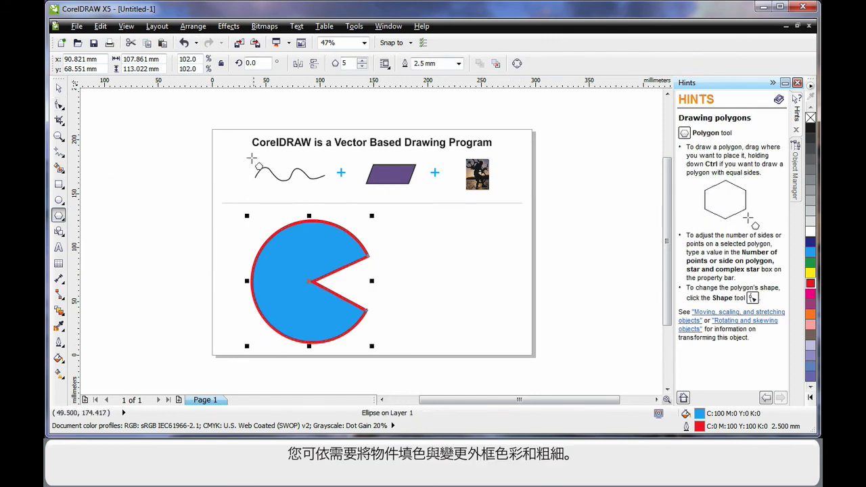
pyautogui.click(59, 90)
pyautogui.click(138, 161)
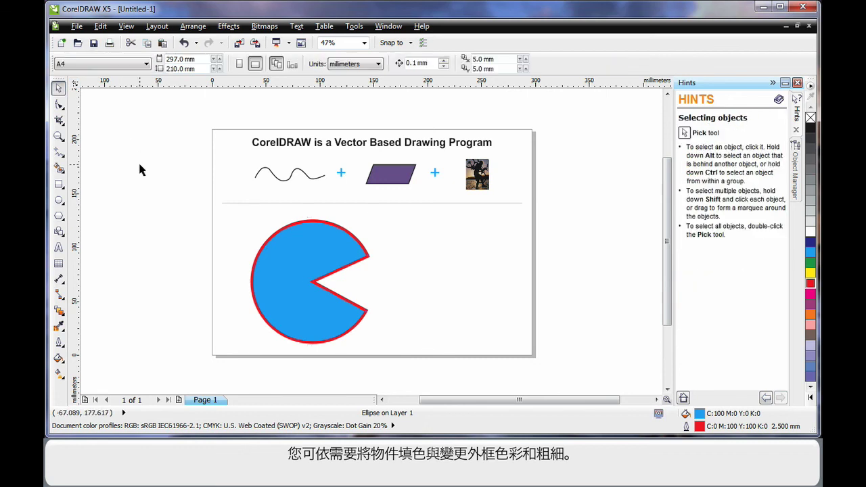